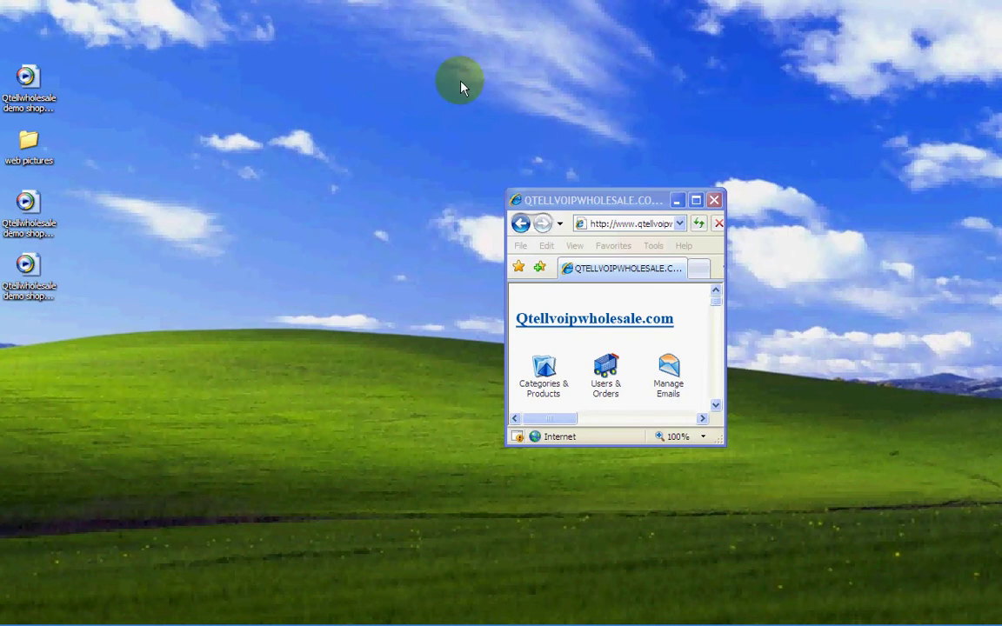
- Maximize the admin area window, and view the ttest demo wholesale product page in the maximized storefront window
left_click(697, 201)
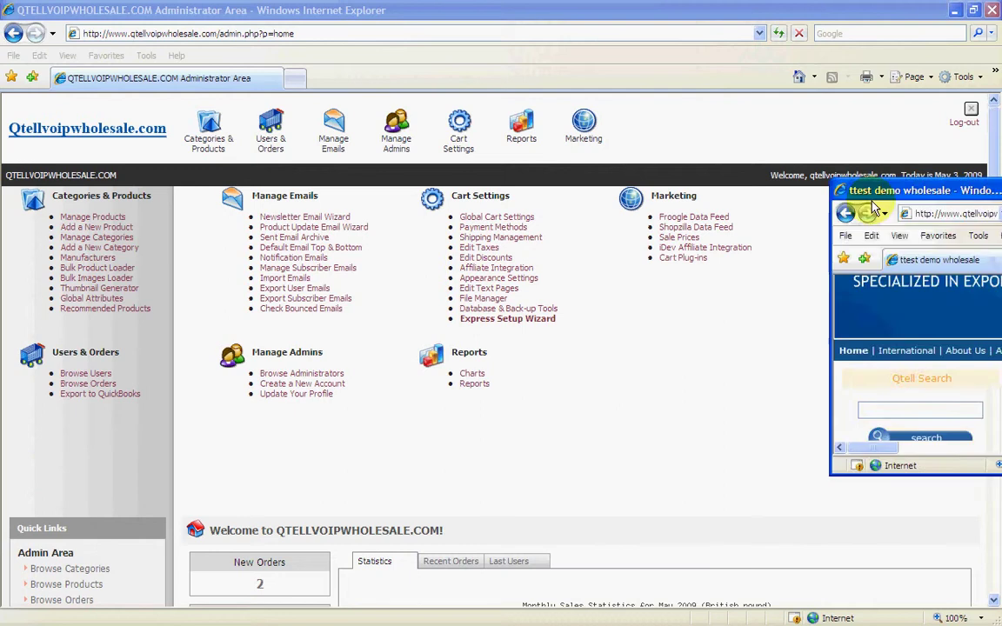
left_click_drag(870, 190, 545, 196)
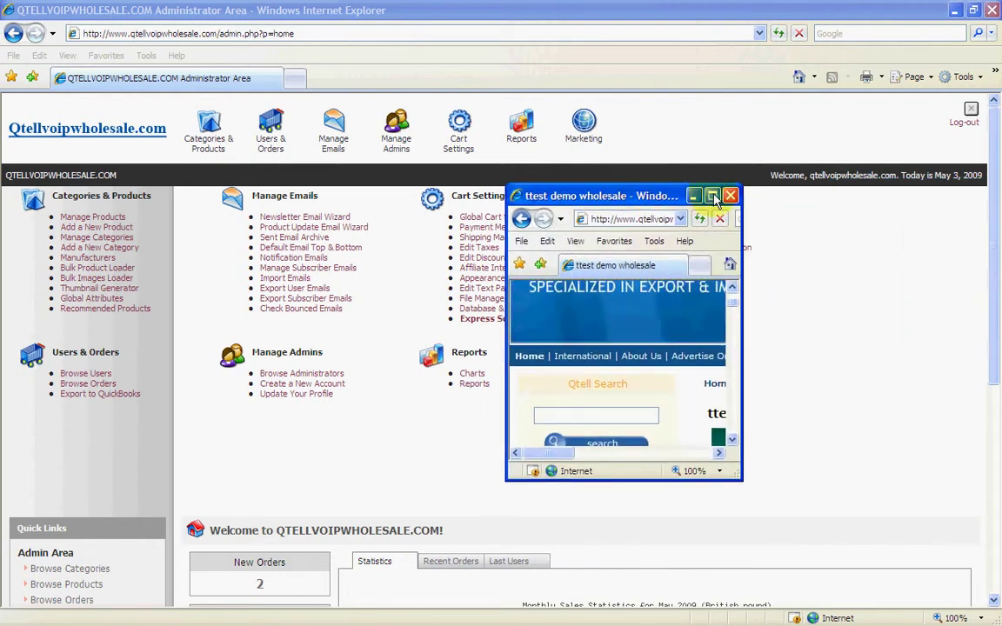
left_click(710, 196)
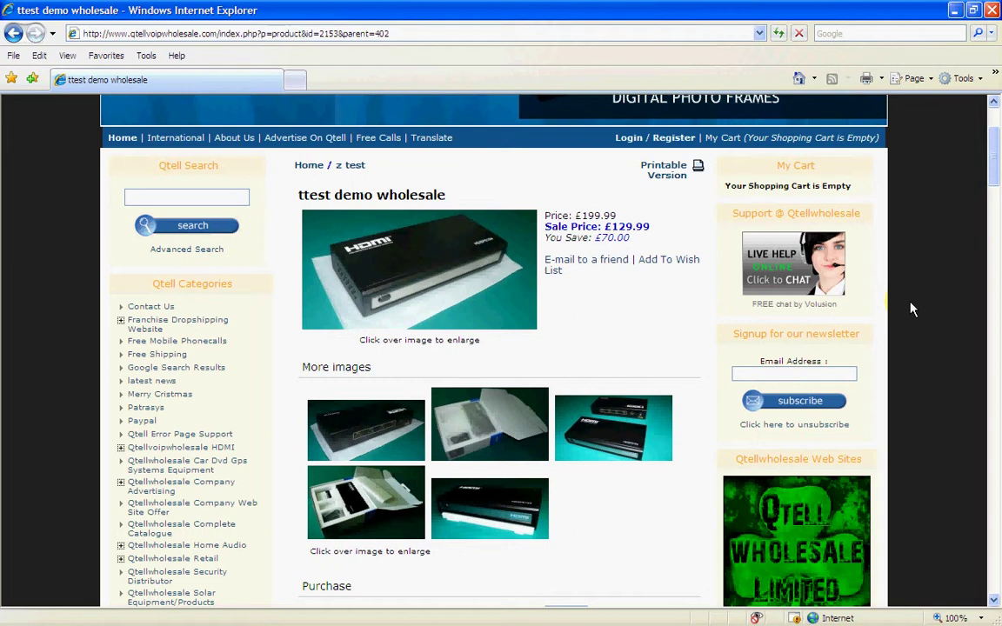
scroll(910, 309, "up", 3)
scroll(910, 309, "down", 3)
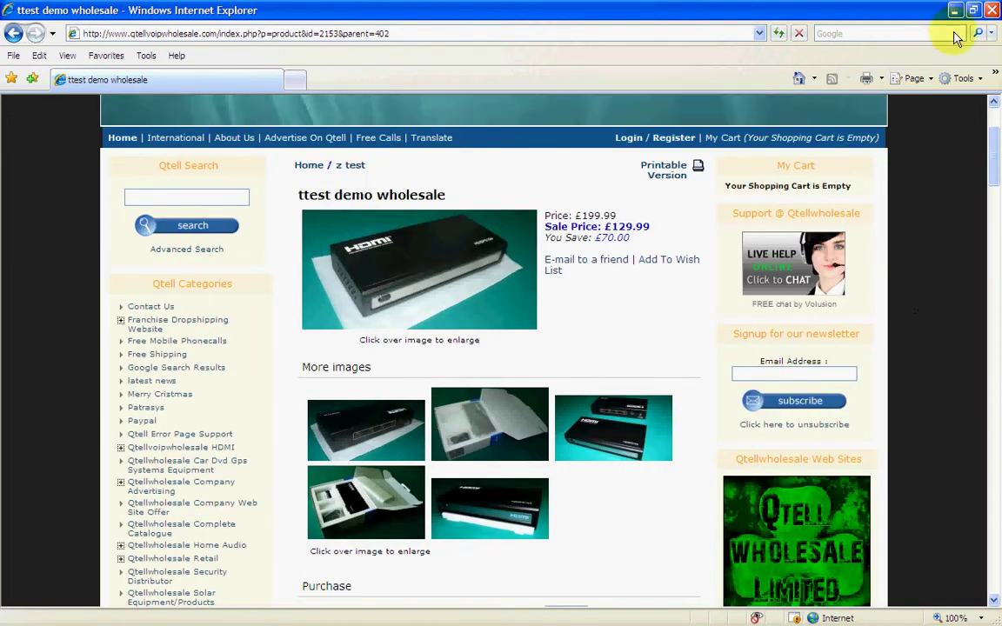
- Restore the storefront window to its smaller size and move it out of the way of the admin area
left_click(974, 10)
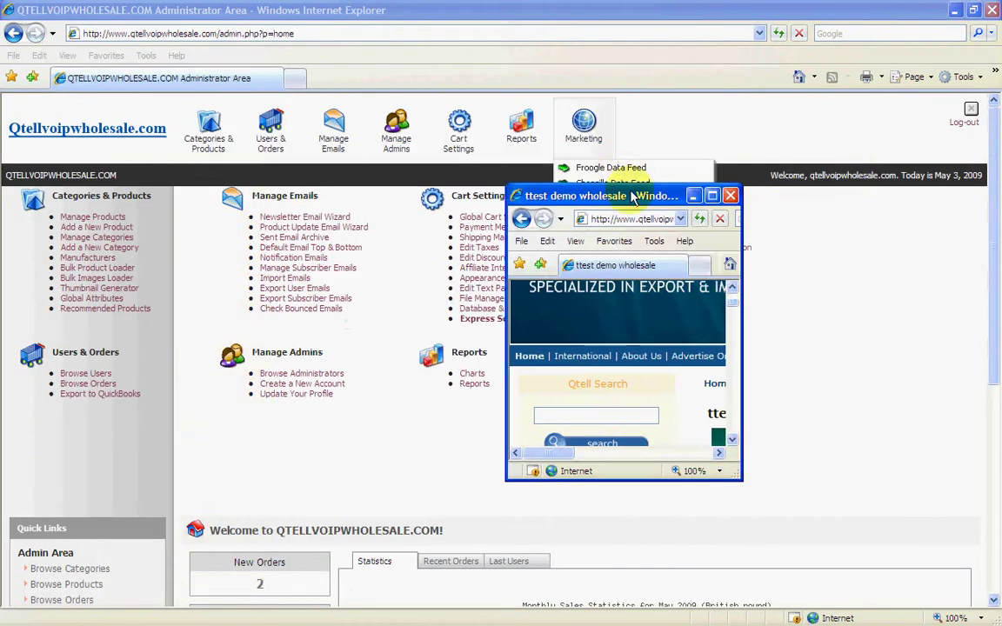
left_click_drag(632, 197, 749, 212)
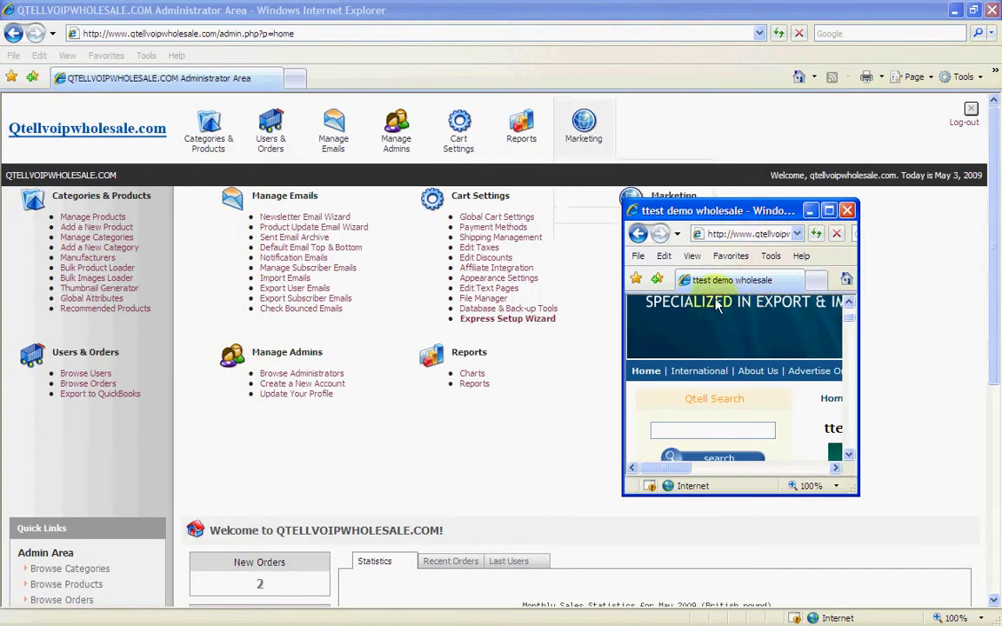
left_click_drag(670, 211, 755, 209)
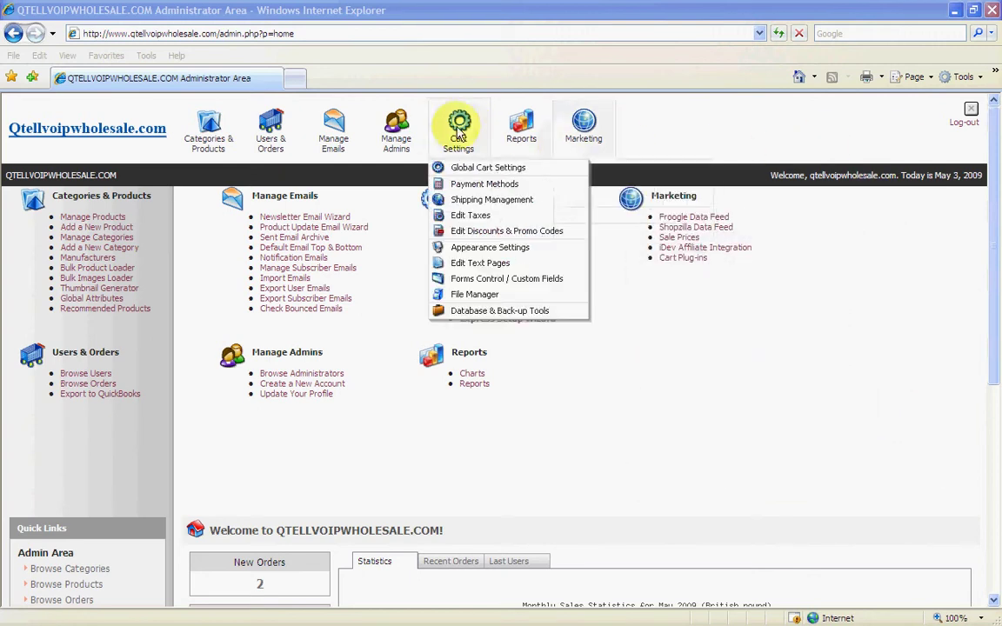
- Open the administrator profile for updating, enter the account password and its confirmation, and save the changes
mouse_move(583, 126)
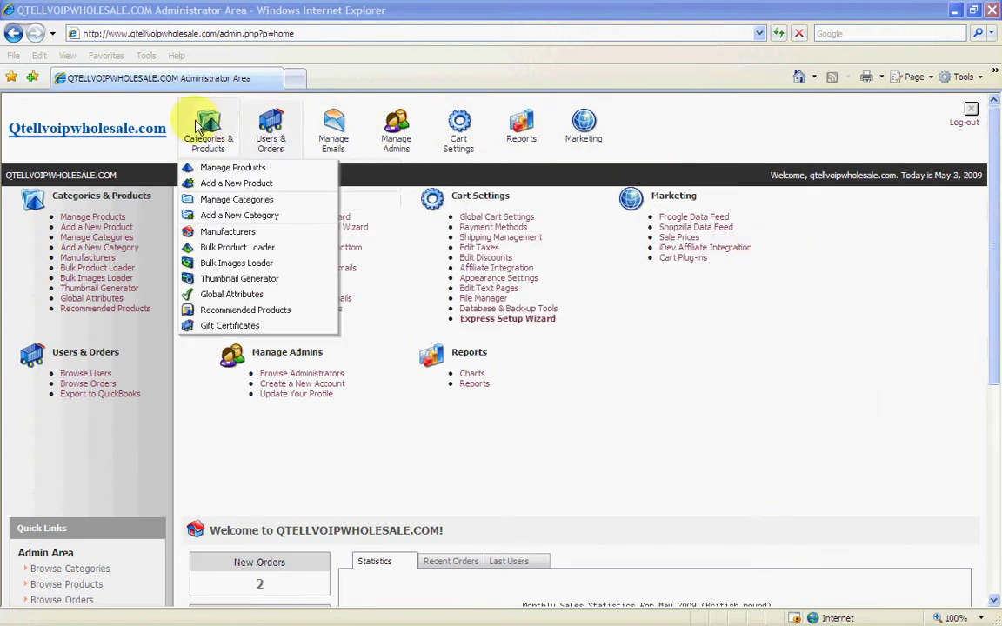
mouse_move(422, 129)
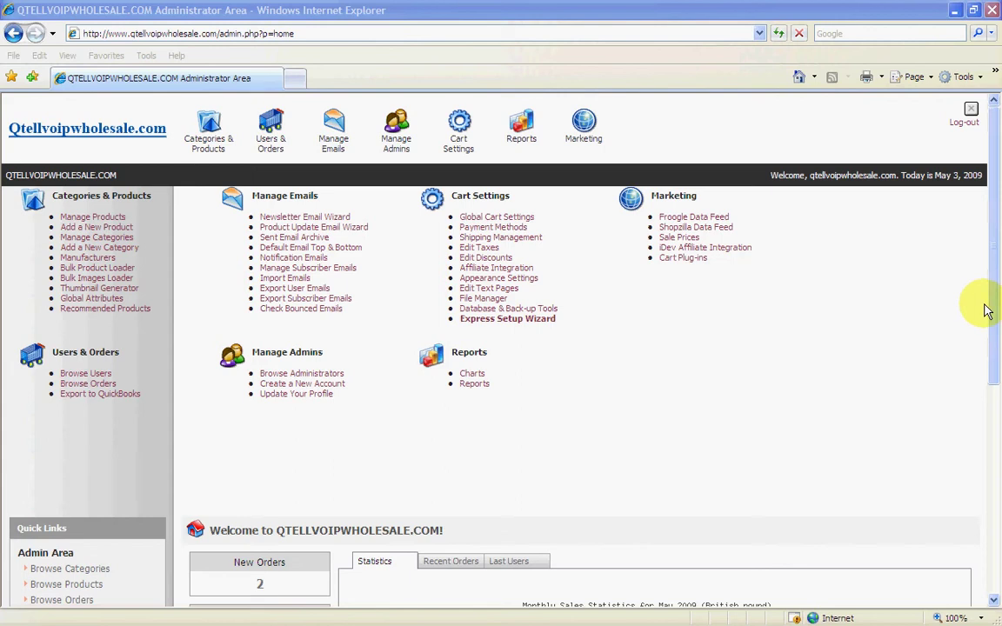
left_click_drag(995, 323, 992, 411)
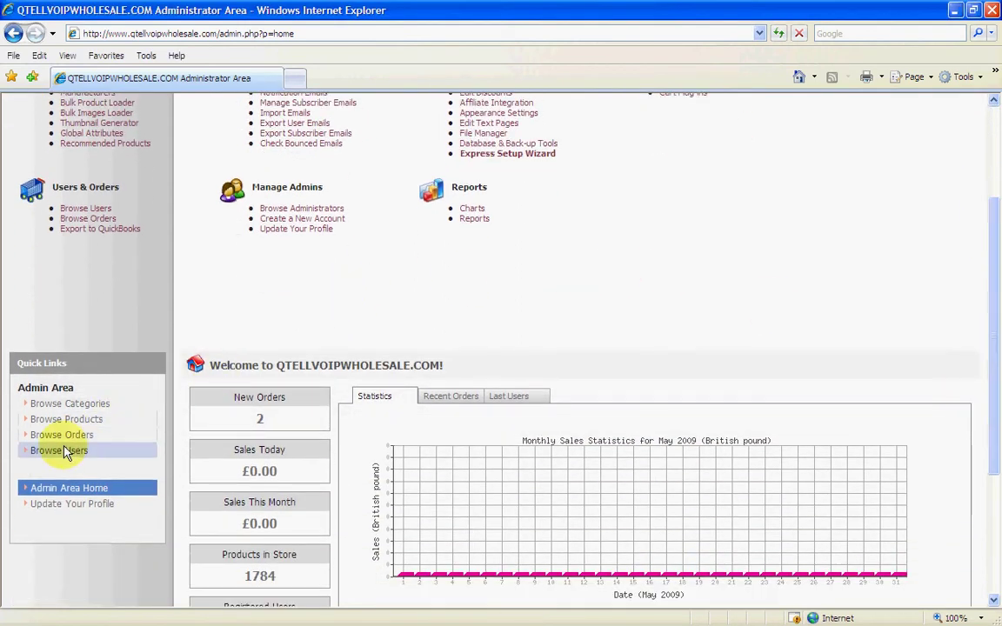
left_click(63, 507)
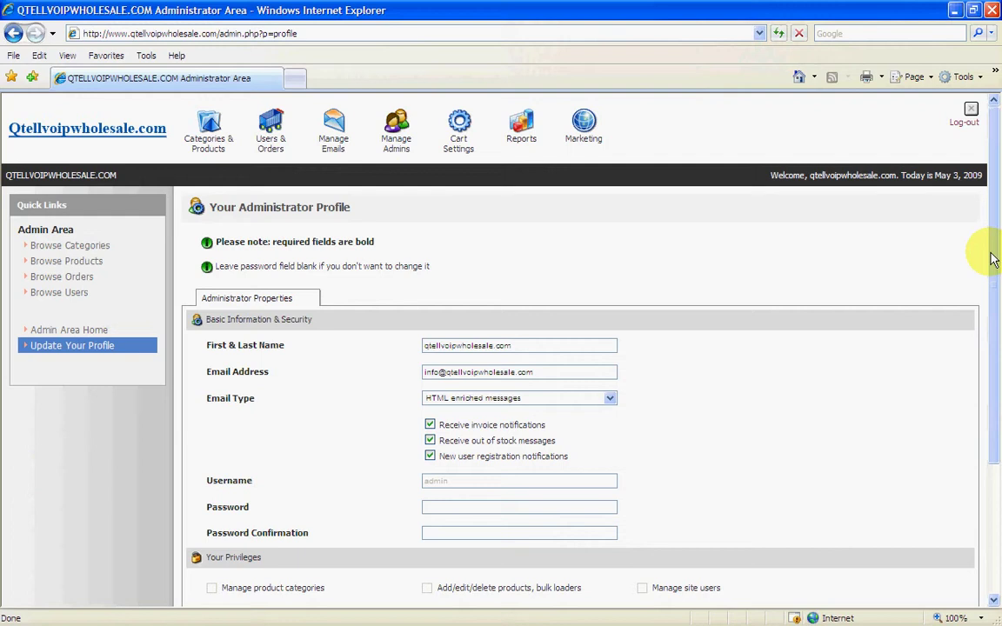
left_click_drag(993, 259, 996, 333)
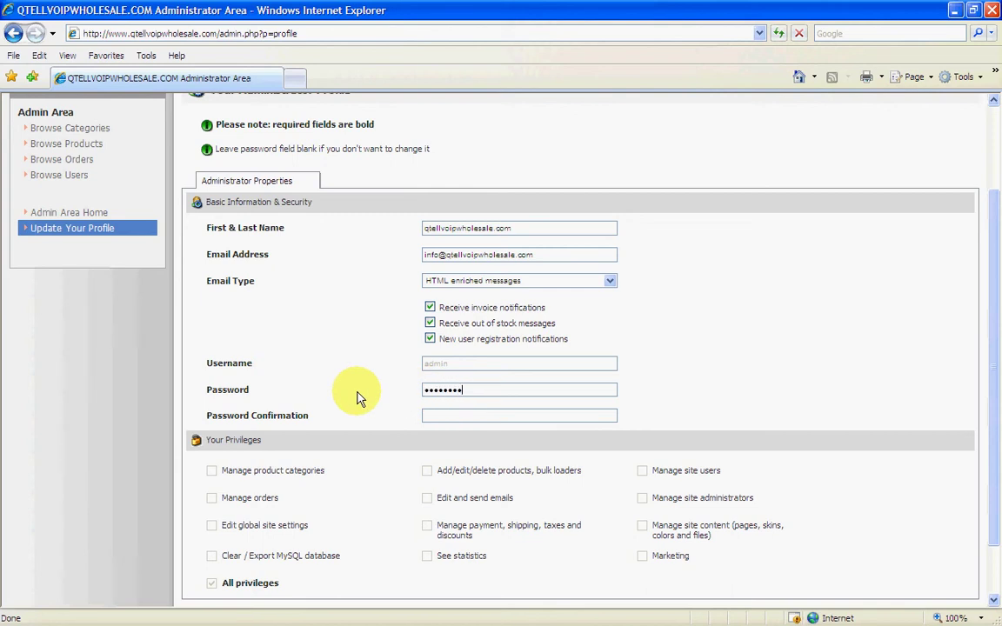
left_click(429, 417)
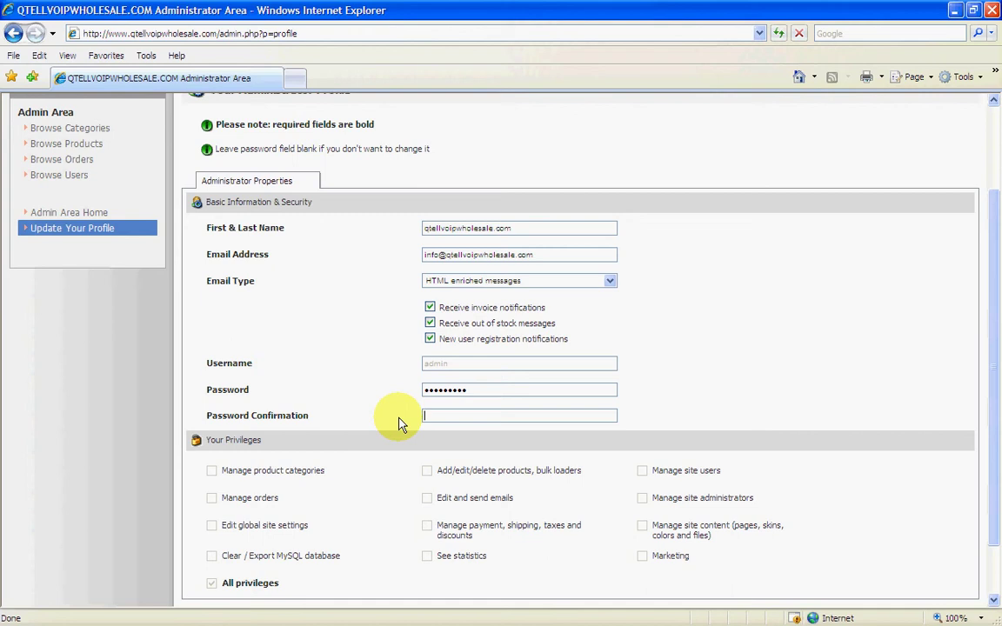
type("•••••••••")
scroll(709, 376, "down", 2)
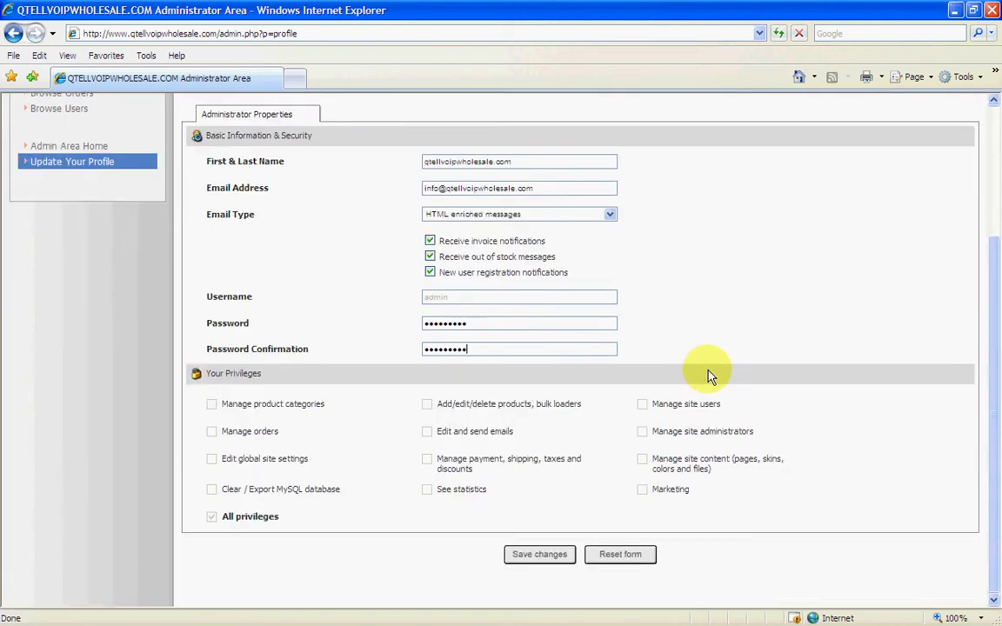
left_click(525, 560)
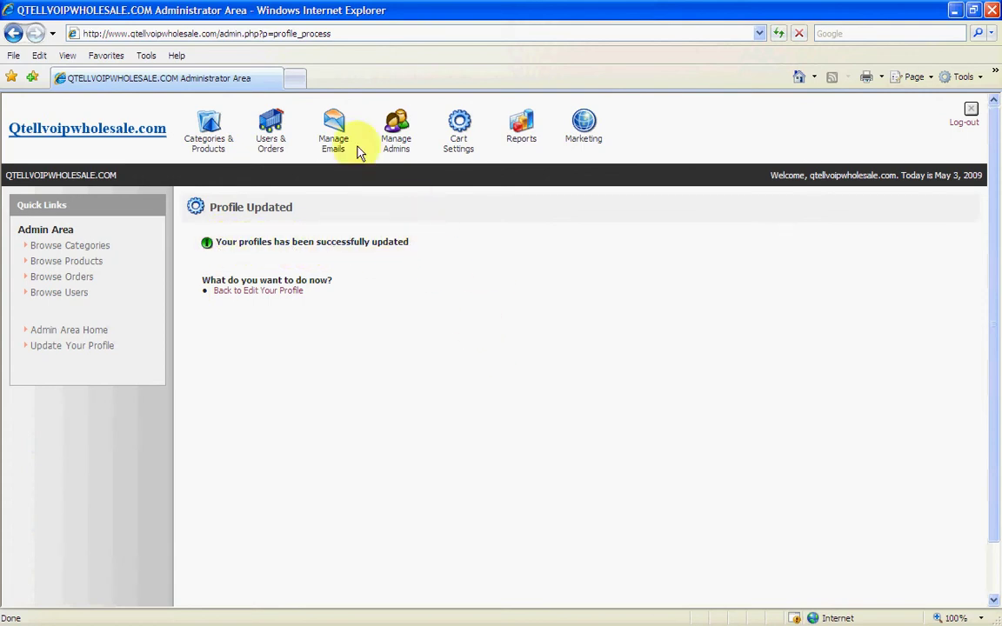
- Open the form for adding a new category and look over its fields
mouse_move(212, 126)
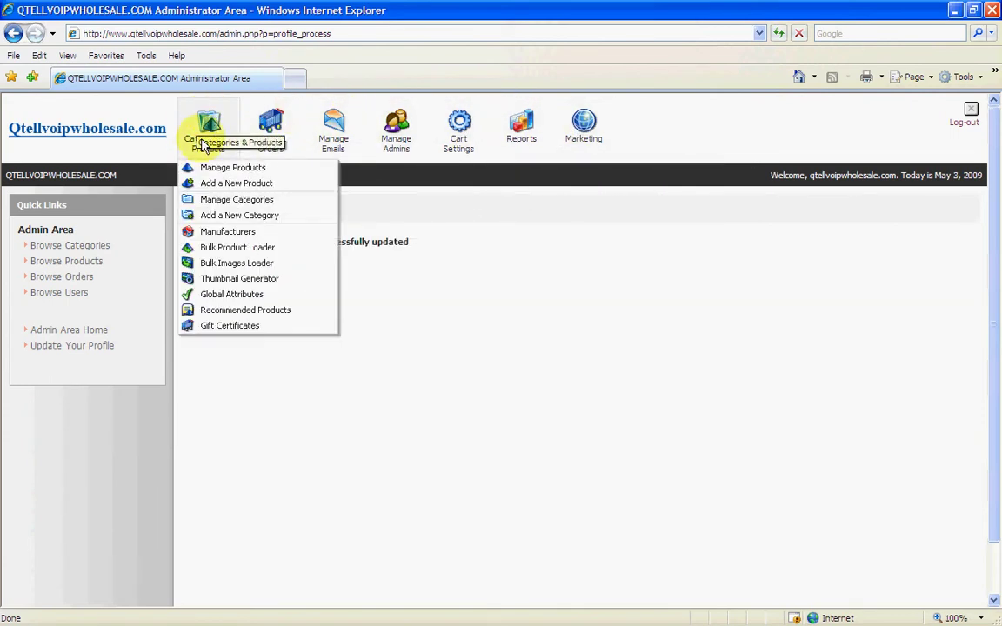
left_click(221, 218)
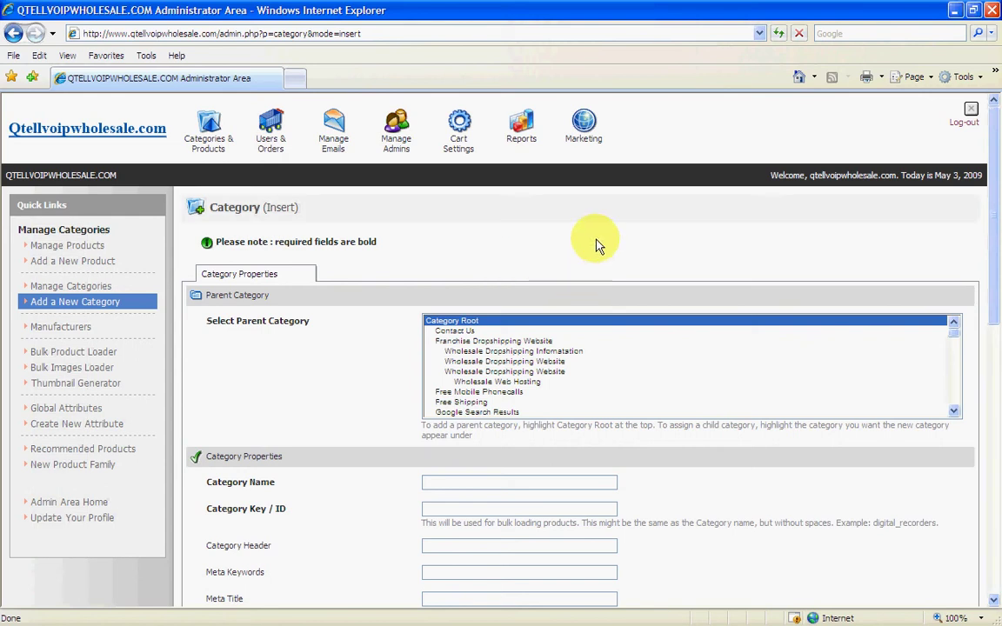
mouse_move(400, 134)
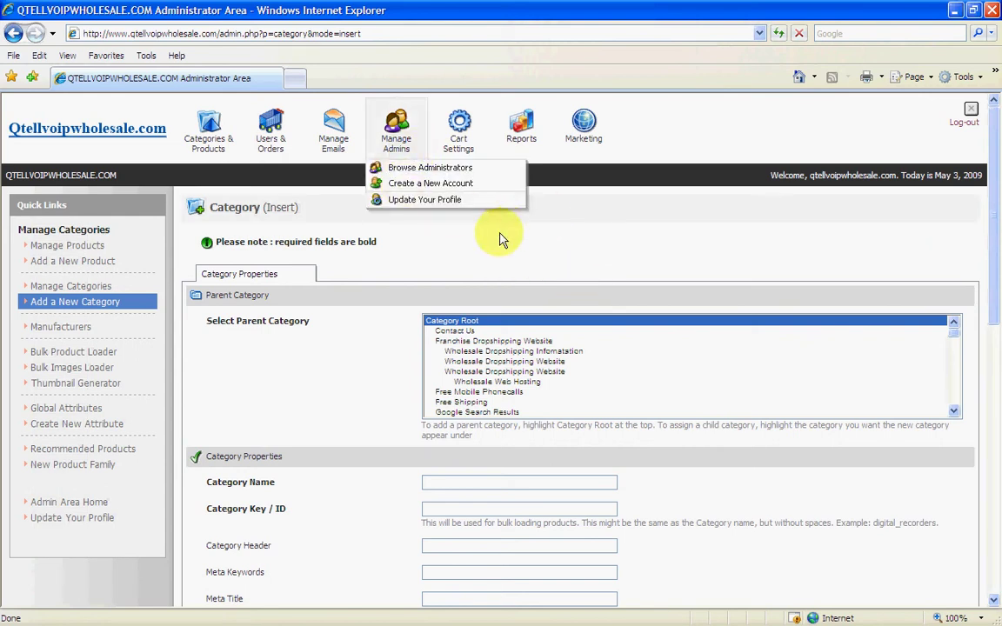
scroll(507, 235, "down", 2)
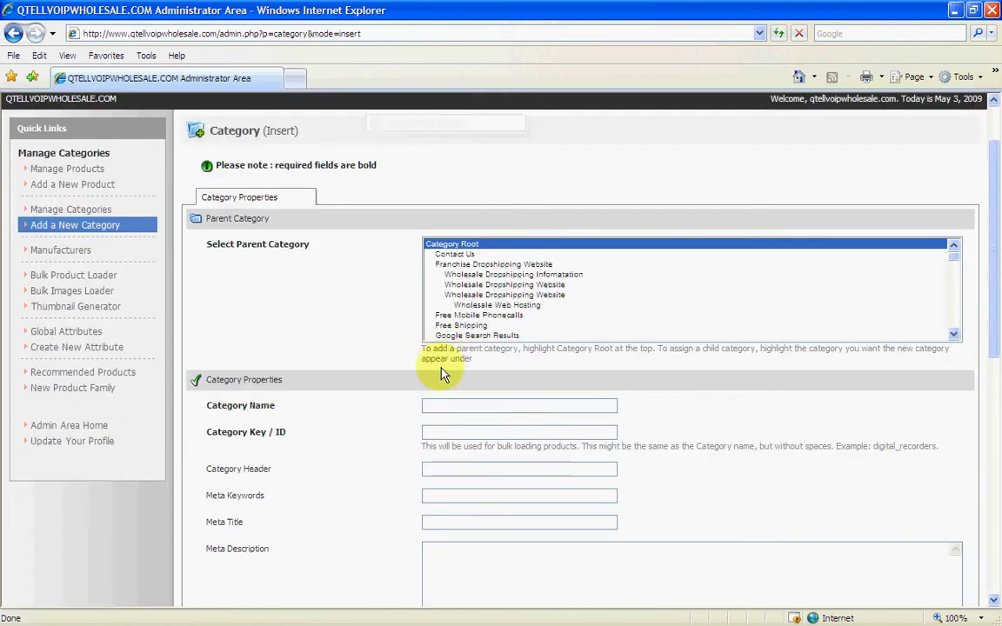
scroll(391, 197, "up", 2)
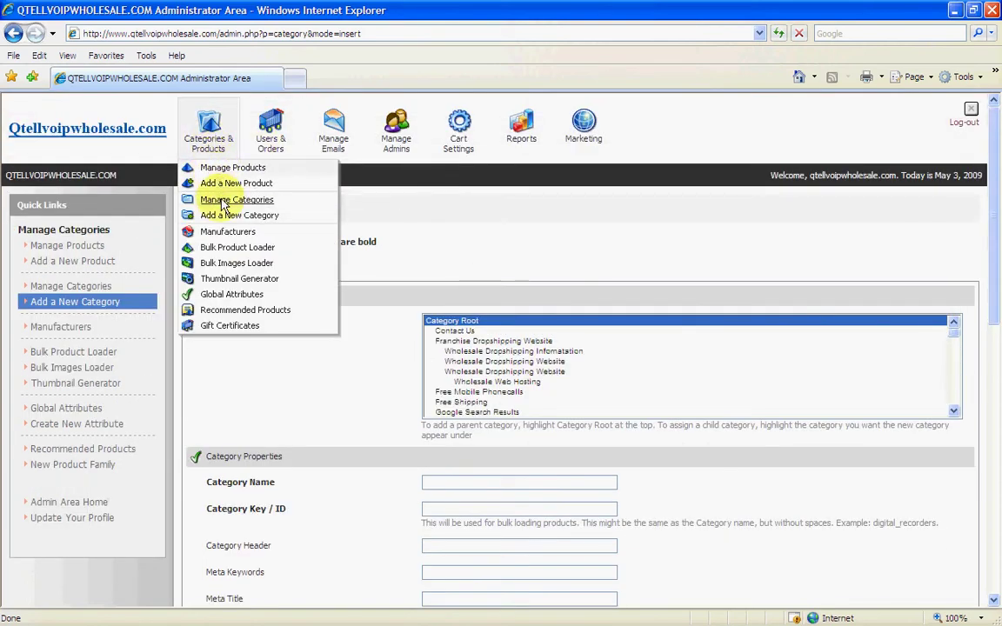
- Open the z test category for editing from the list of catalog categories
left_click(224, 201)
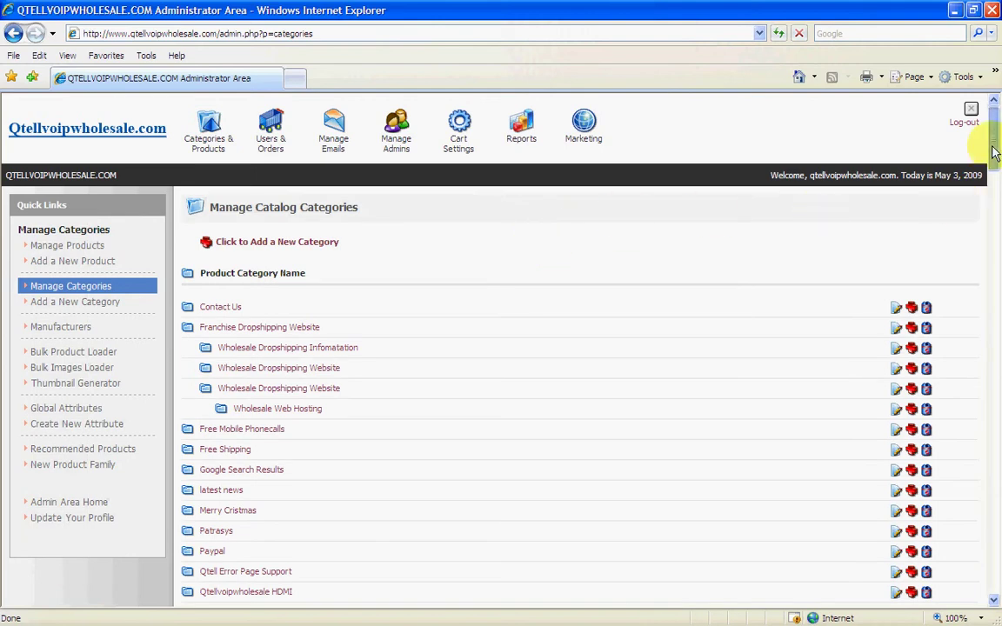
left_click_drag(994, 152, 991, 583)
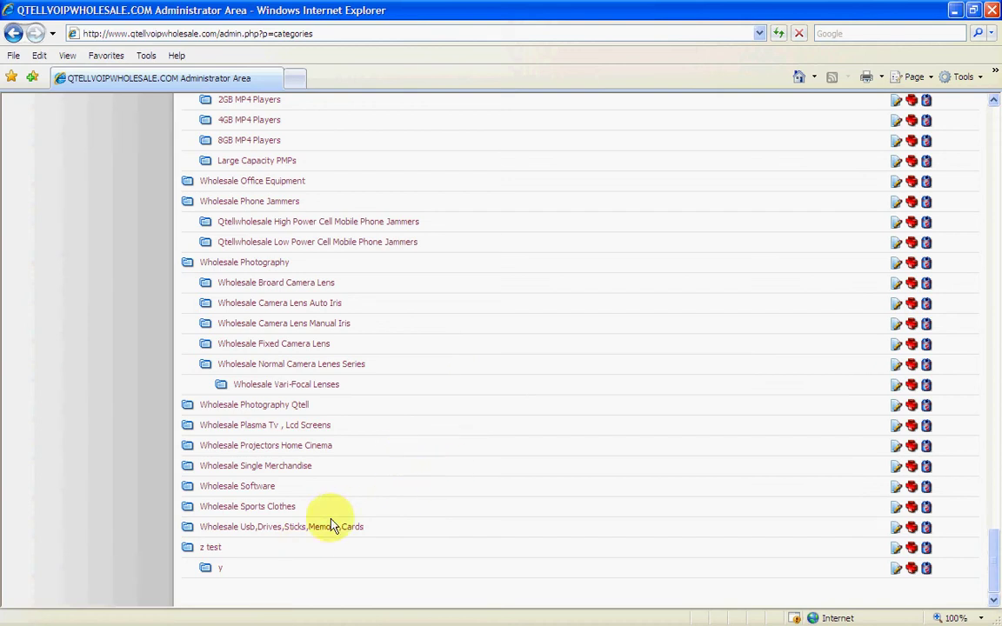
left_click(211, 551)
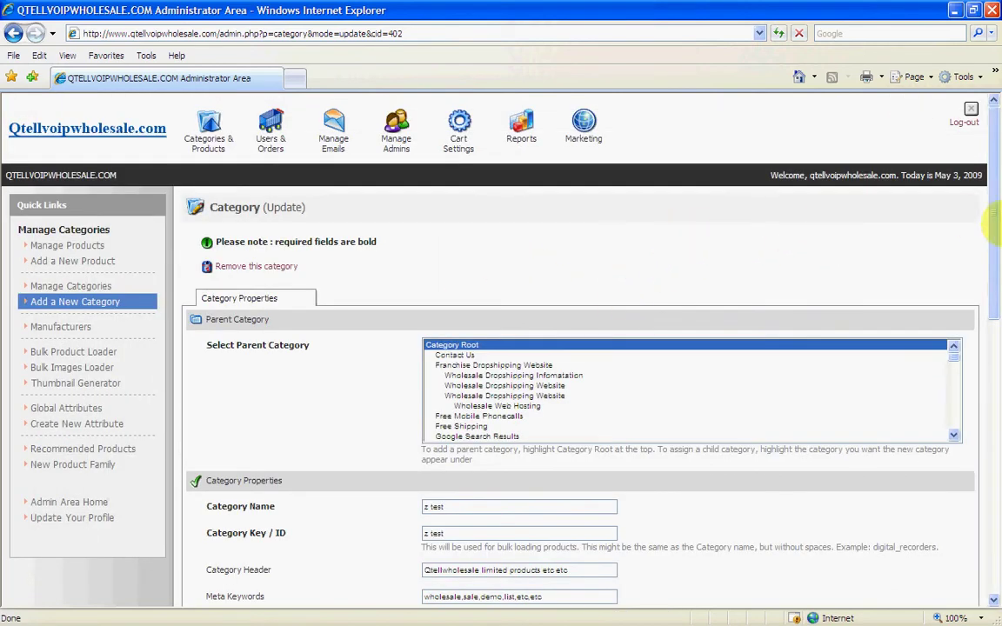
- Examine the available parent categories and the name, meta and visibility properties of the z test category
left_click_drag(997, 257, 993, 320)
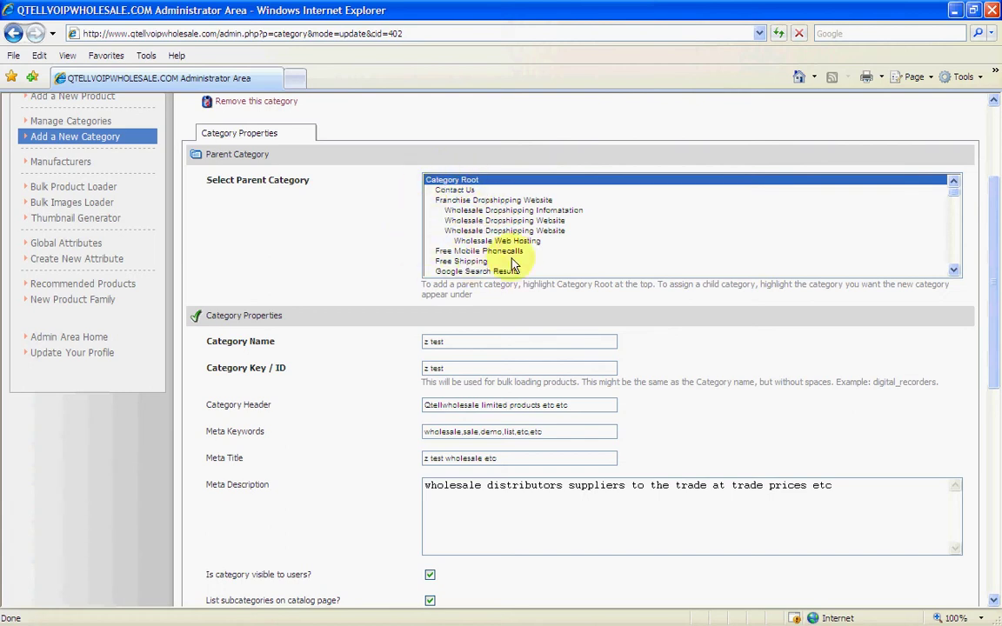
left_click_drag(954, 188, 869, 273)
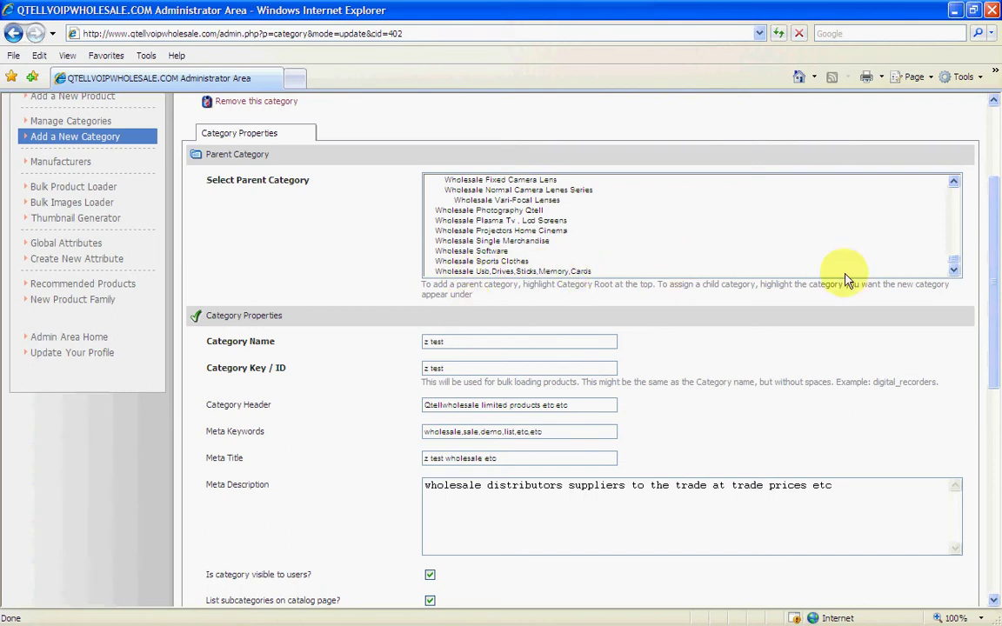
left_click_drag(954, 262, 954, 185)
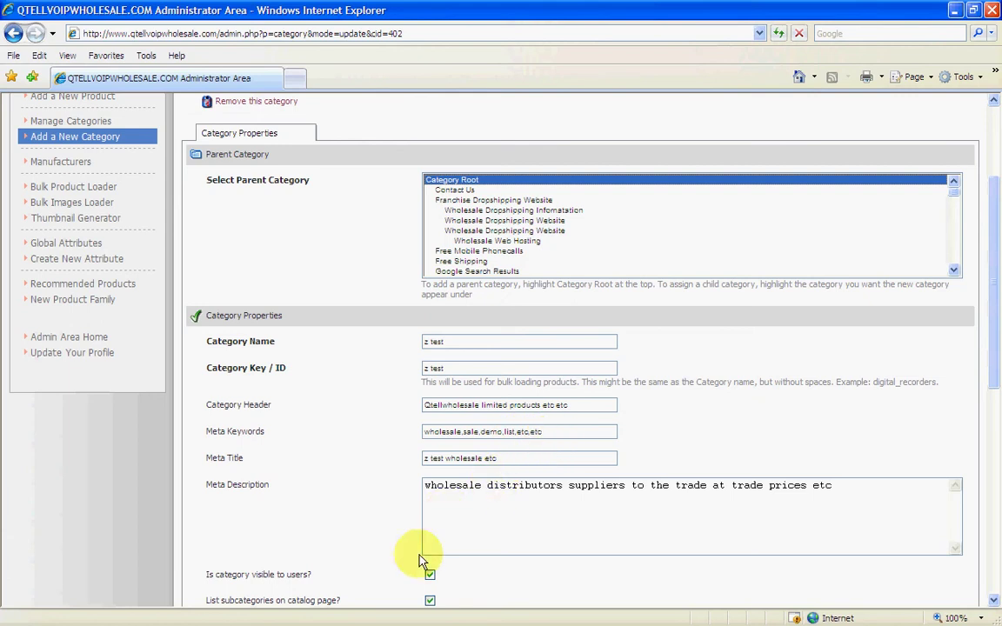
scroll(338, 477, "down", 3)
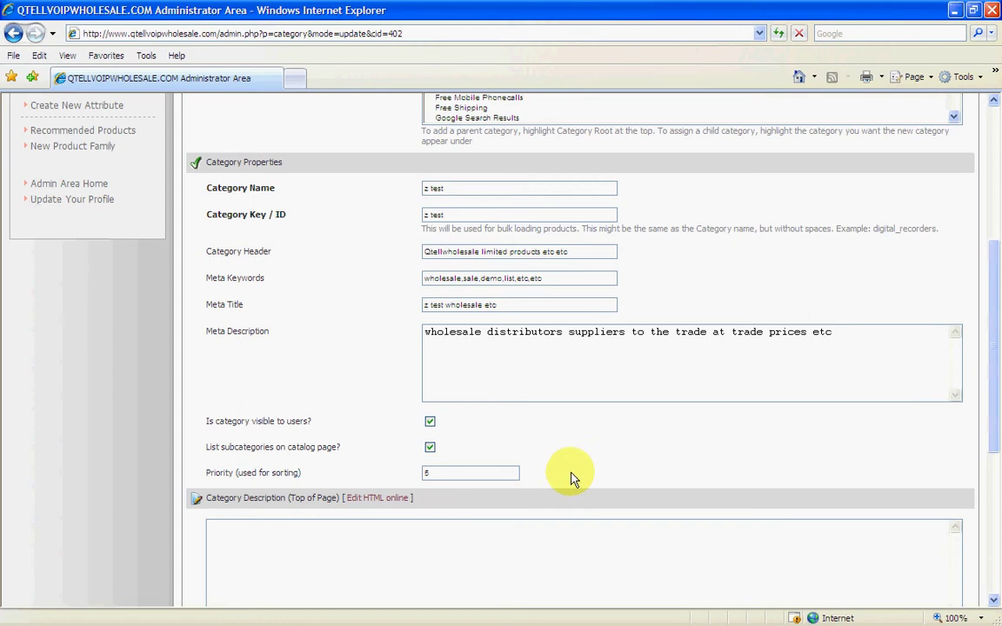
scroll(568, 439, "down", 2)
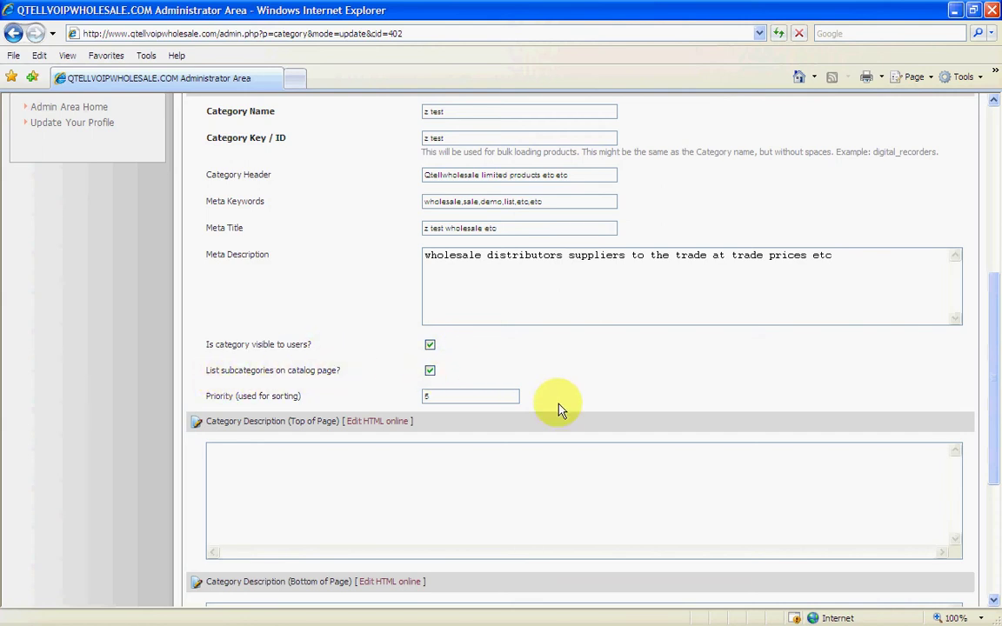
- Switch the listing of subcategories on the catalog page off and on again, and save the z test category
left_click(430, 372)
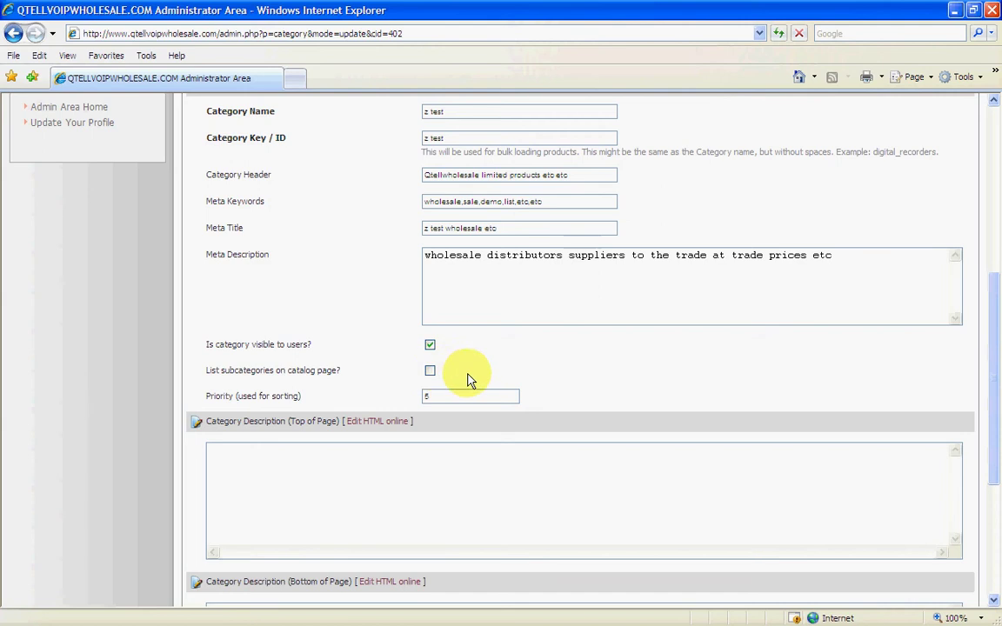
left_click(429, 372)
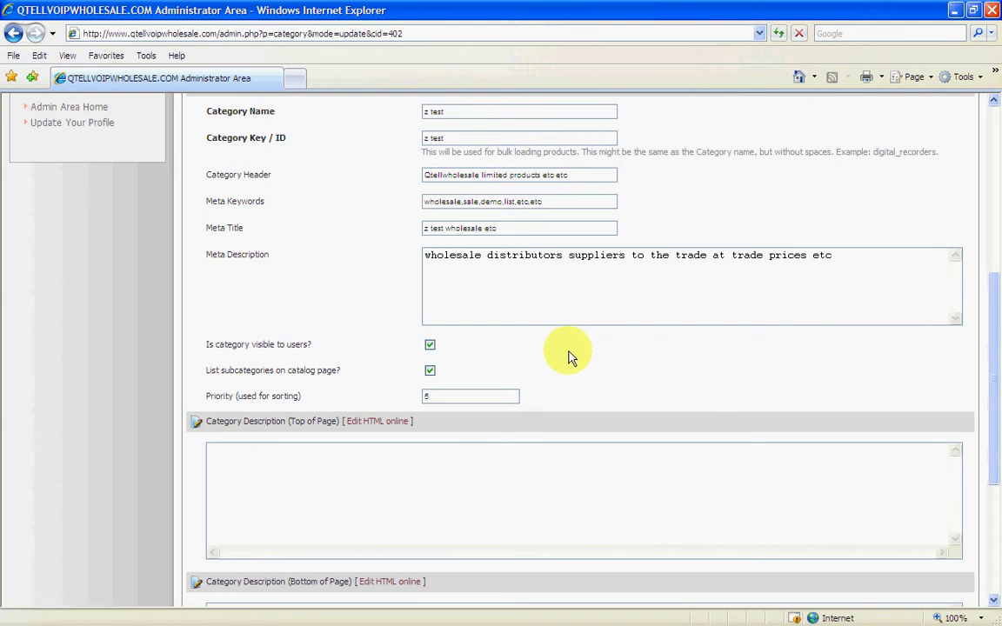
scroll(574, 350, "down", 3)
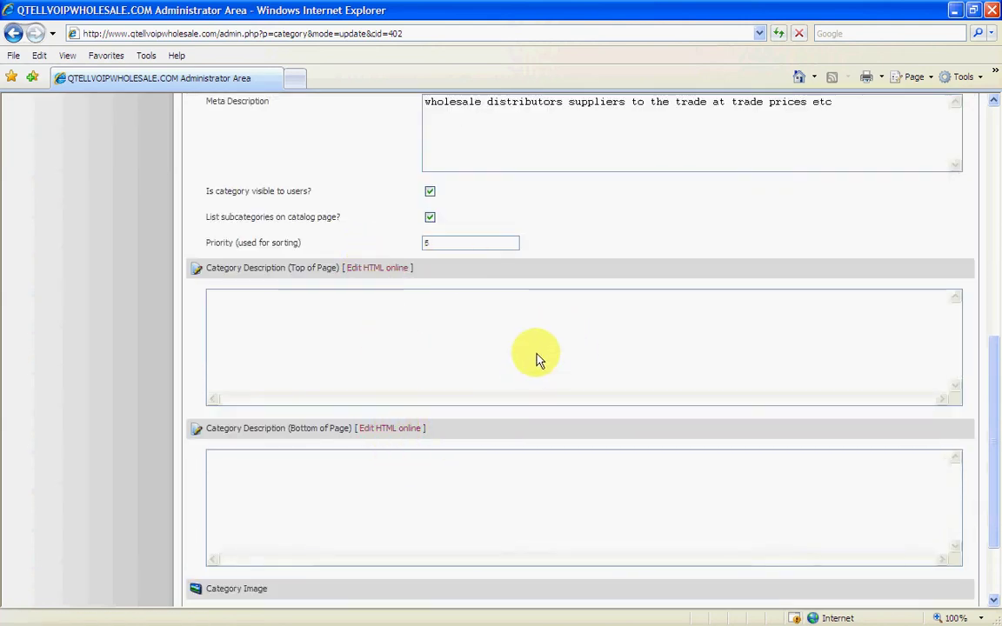
scroll(537, 358, "down", 3)
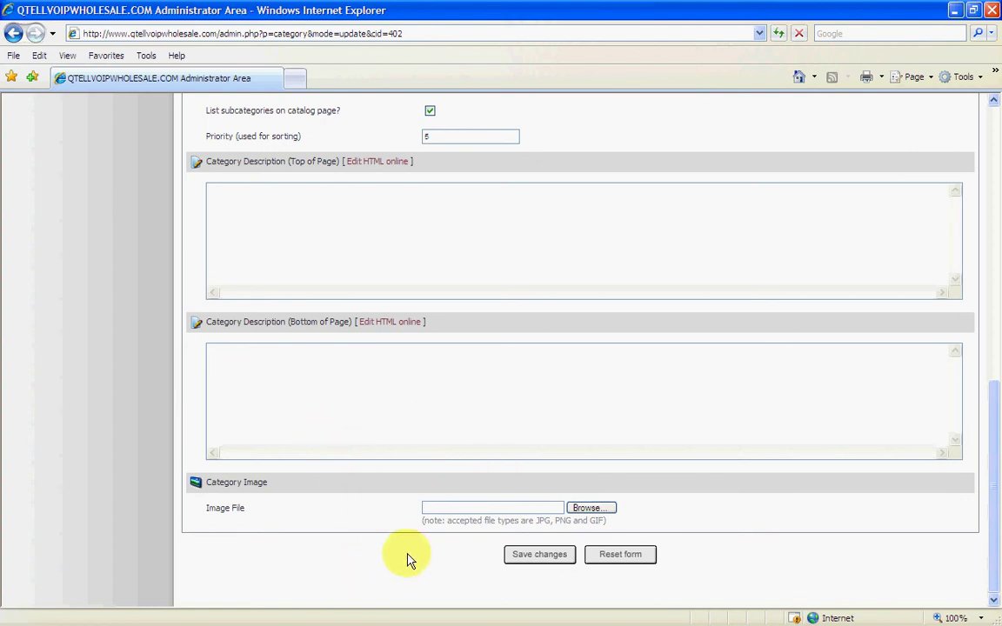
left_click(525, 555)
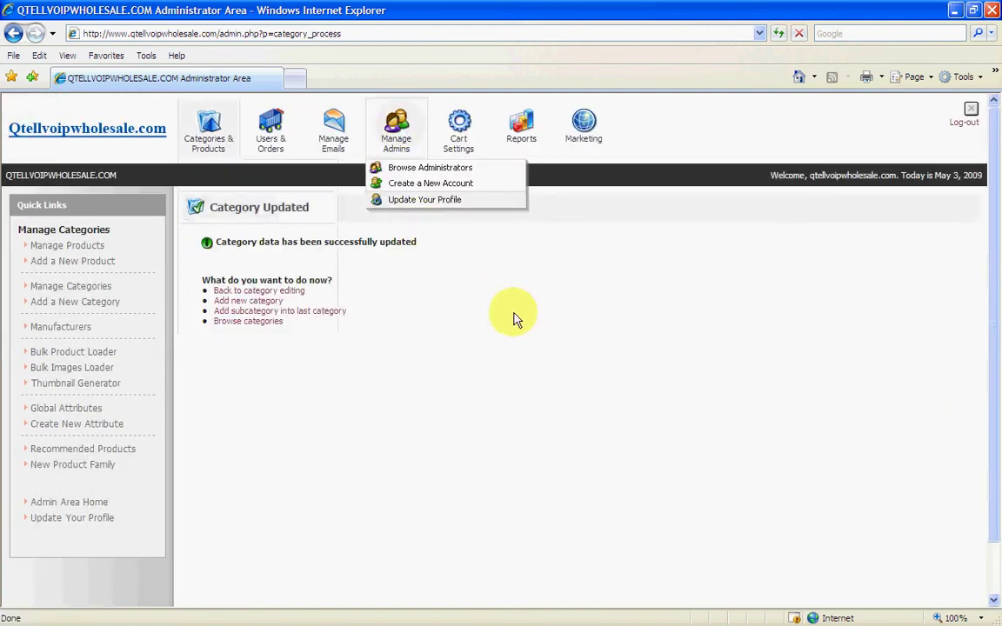
- Maximize the storefront window and open the z test category page to check its header, subcategory and product
mouse_move(211, 130)
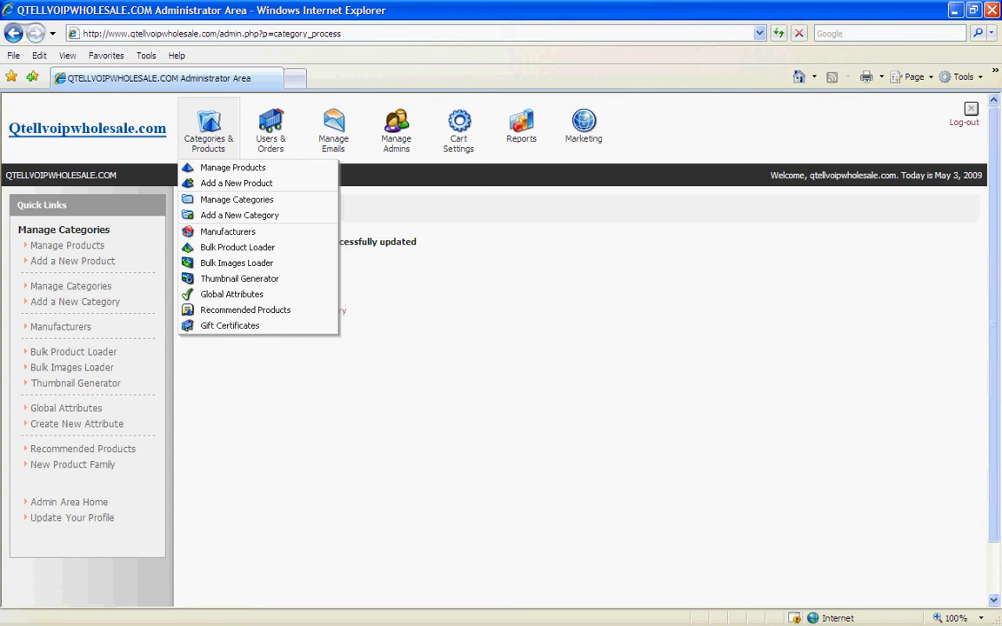
left_click_drag(696, 272, 543, 187)
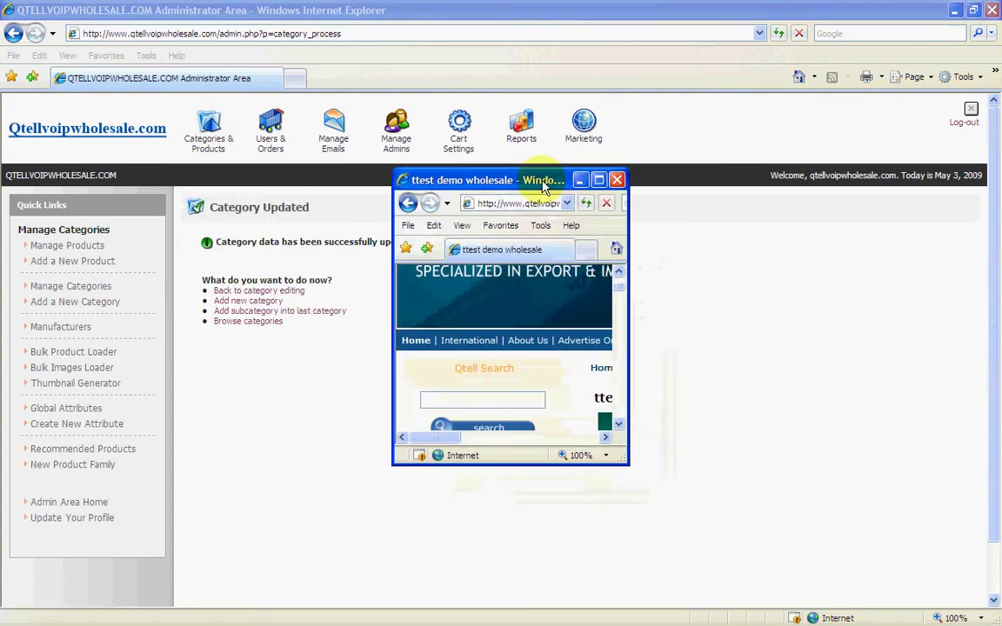
left_click(598, 180)
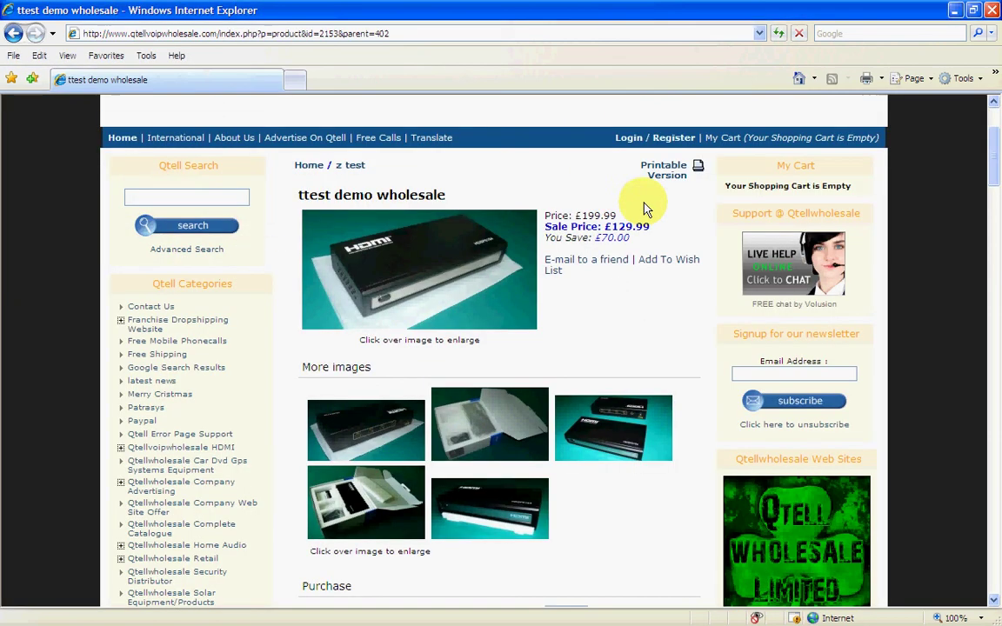
scroll(893, 297, "down", 12)
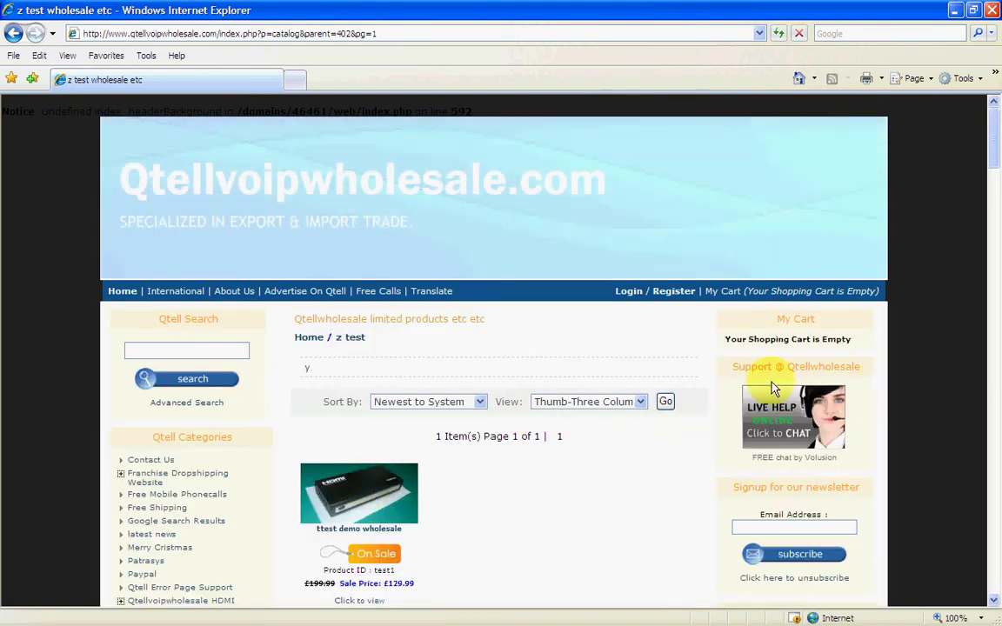
scroll(577, 219, "down", 2)
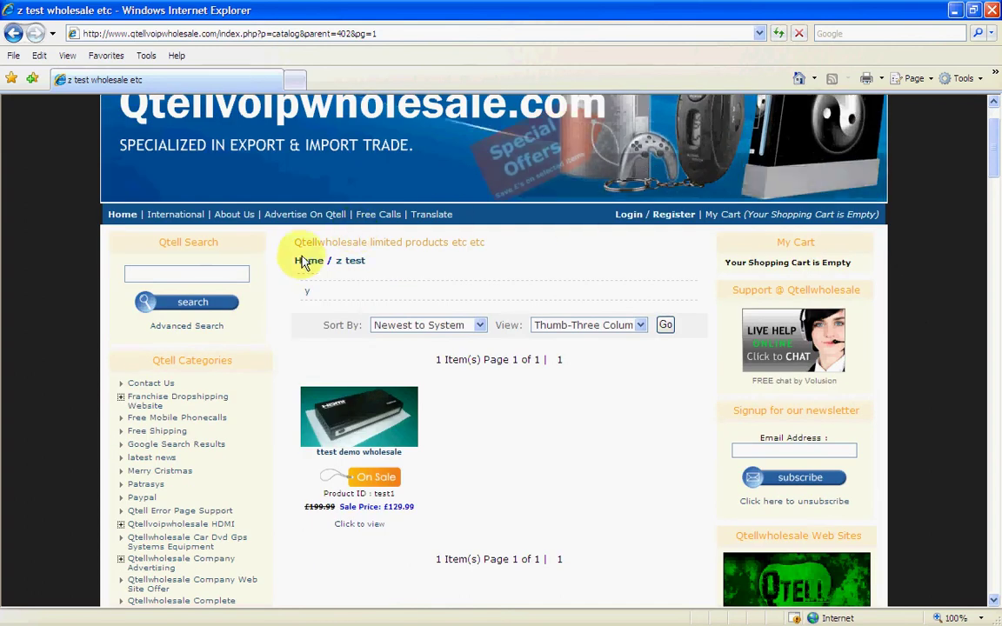